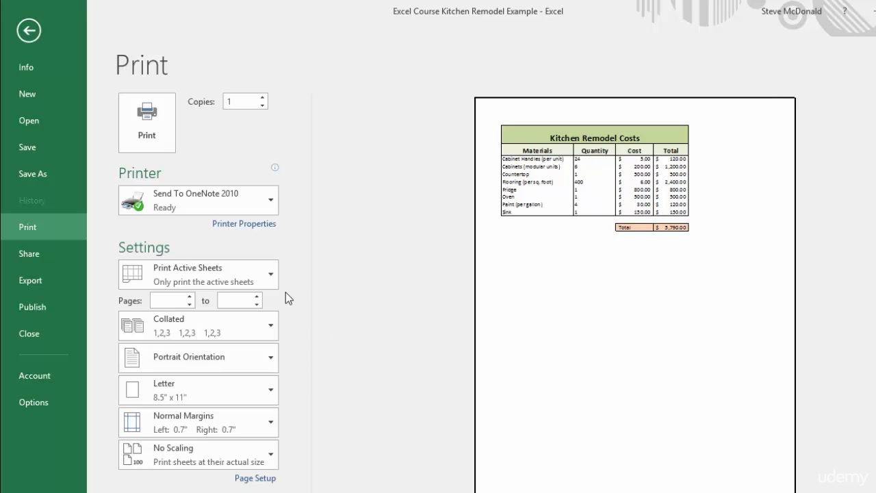
Check the print range options for the active sheet and switch the page to Landscape Orientation.
left_click(271, 276)
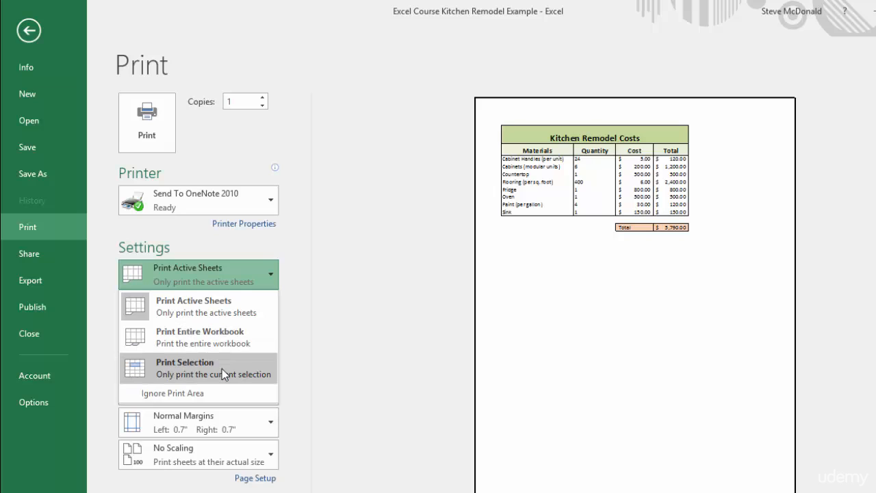
left_click(275, 425)
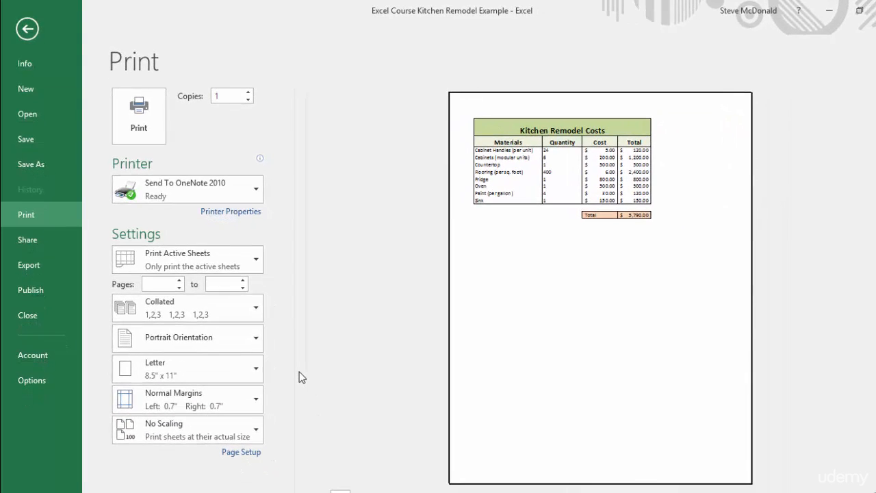
left_click(257, 340)
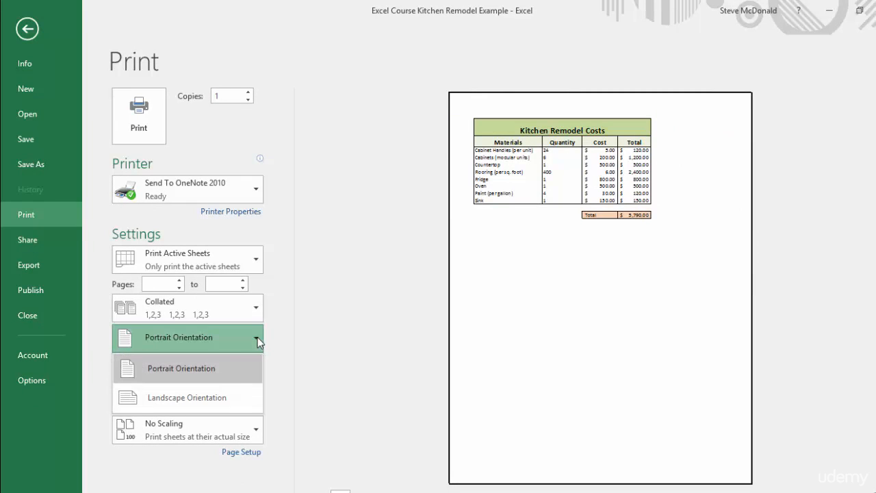
left_click(176, 398)
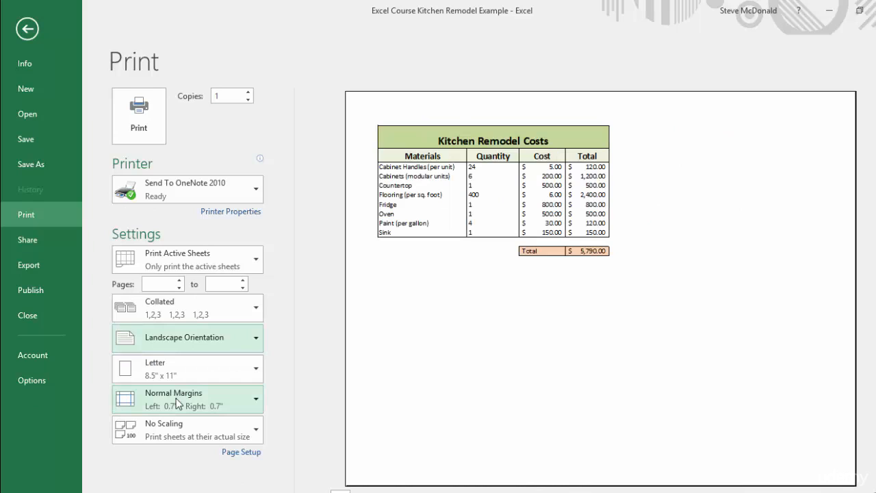
Enlarge the printout beyond 100% of normal size through the custom scaling options.
left_click(257, 431)
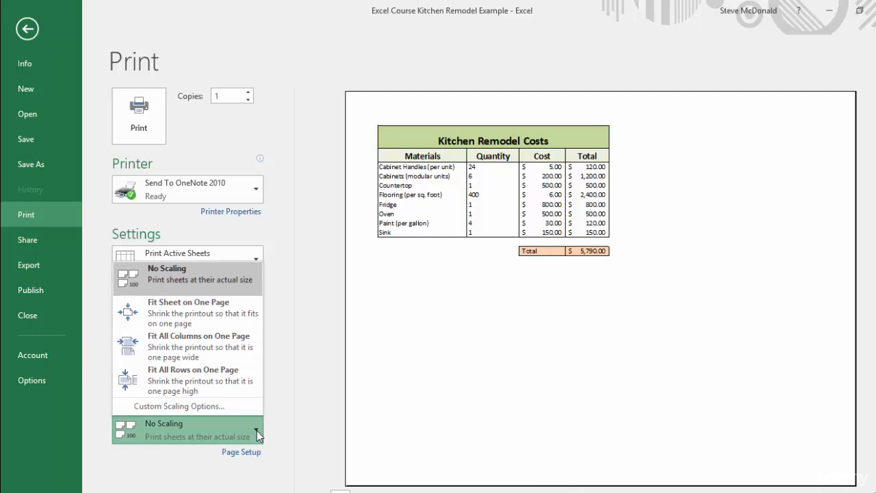
left_click(210, 406)
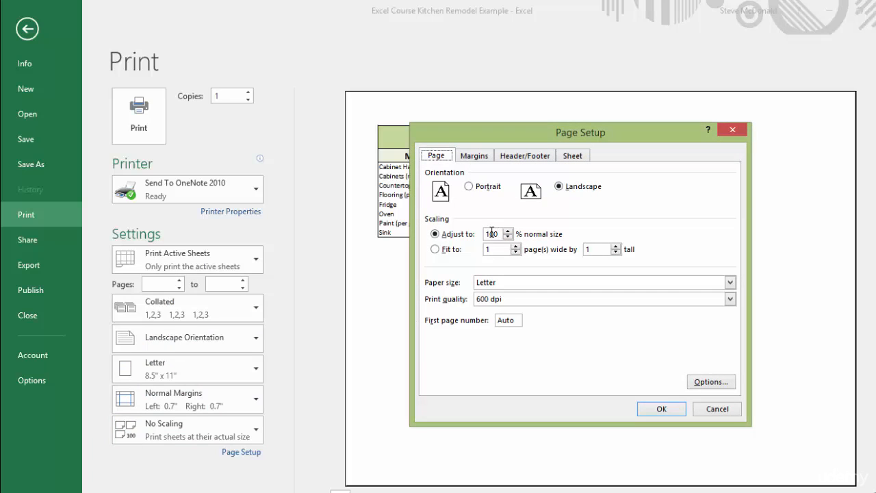
left_click(507, 231)
left_click(507, 231)
left_click(507, 231)
left_click(507, 231)
left_click(508, 232)
left_click(507, 232)
left_click(667, 413)
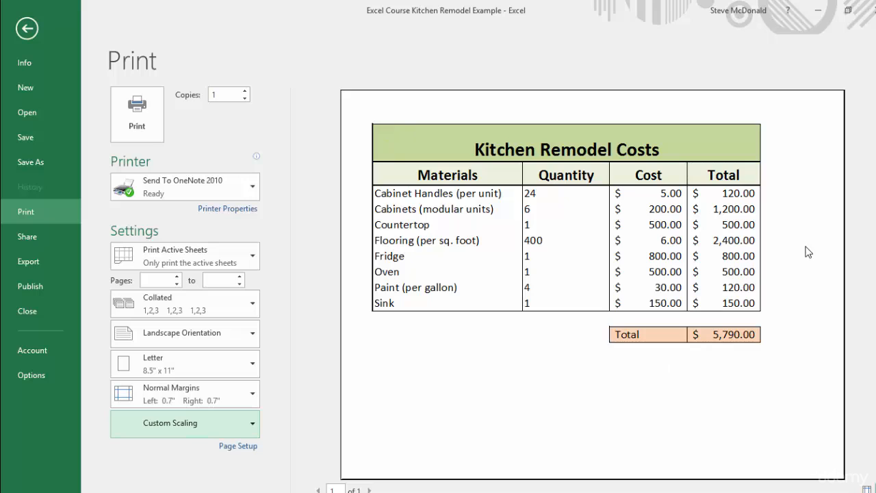
Center the Kitchen Remodel Costs table horizontally on the printed page through the custom margin settings.
left_click(253, 396)
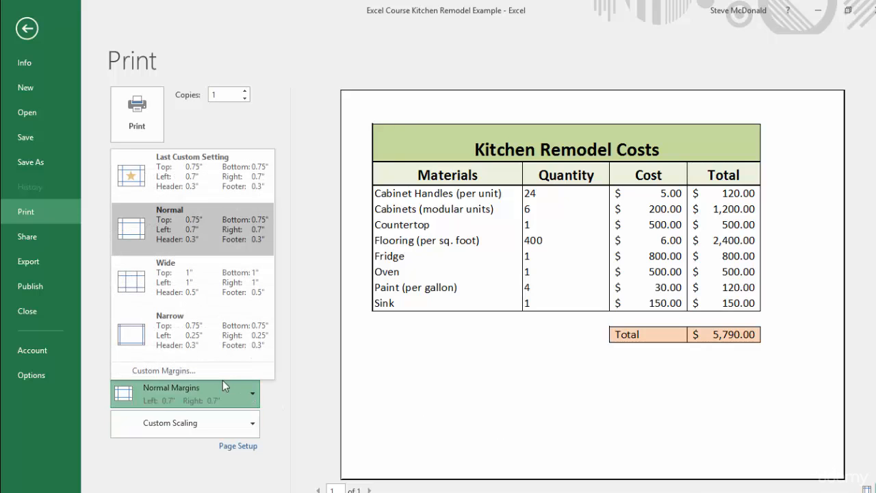
left_click(174, 370)
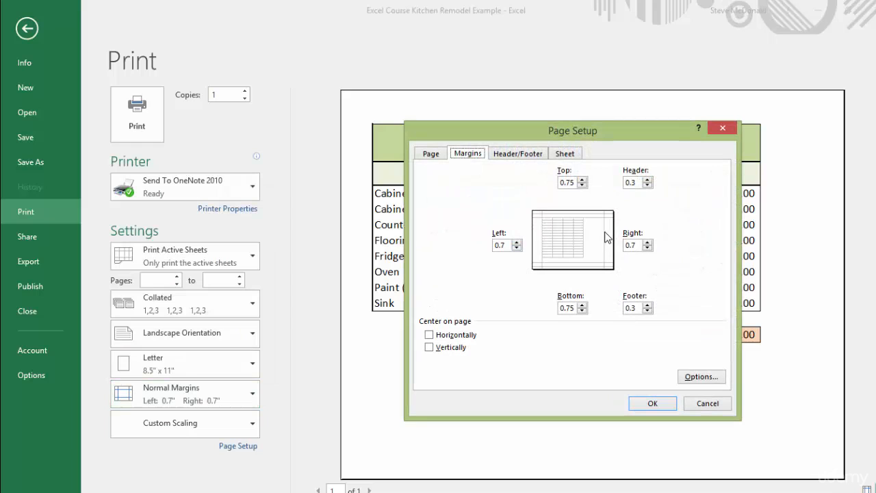
left_click(500, 244)
left_click(429, 335)
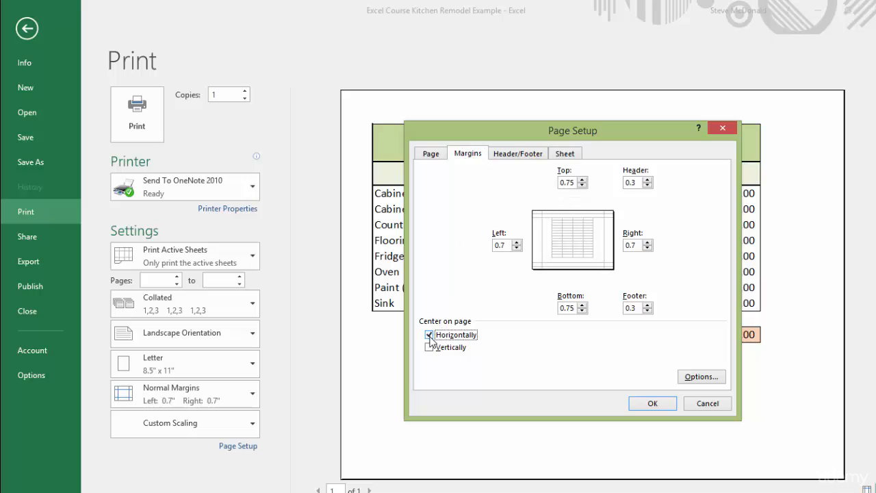
left_click(663, 407)
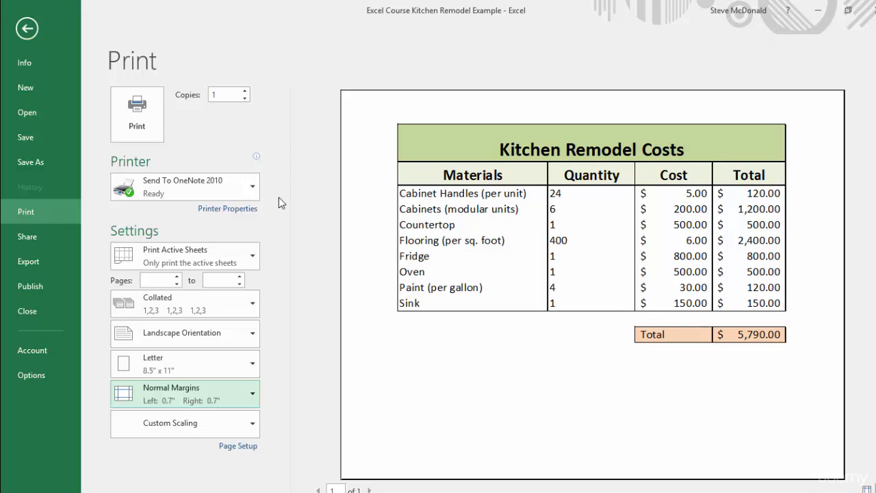
mouse_move(254, 191)
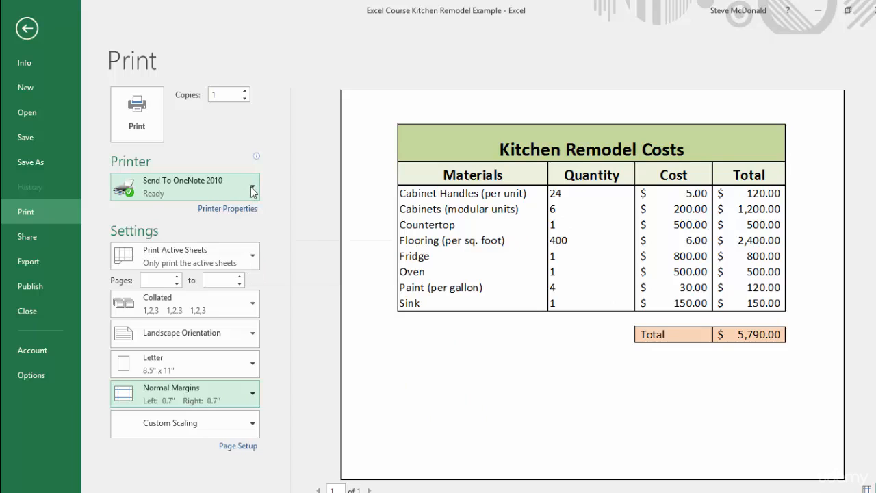
left_click(244, 93)
left_click(245, 93)
left_click(245, 92)
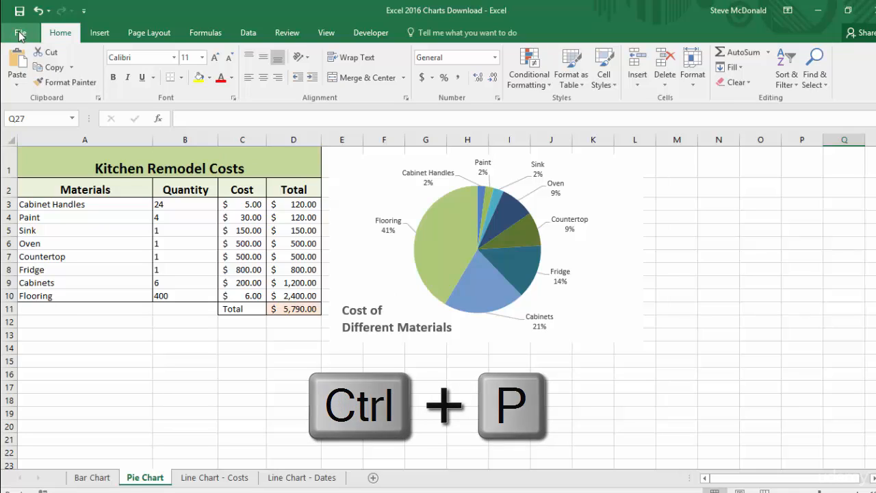
Open the print settings for the Pie Chart sheet and apply Landscape Orientation with Narrow margins.
key("ctrl+p")
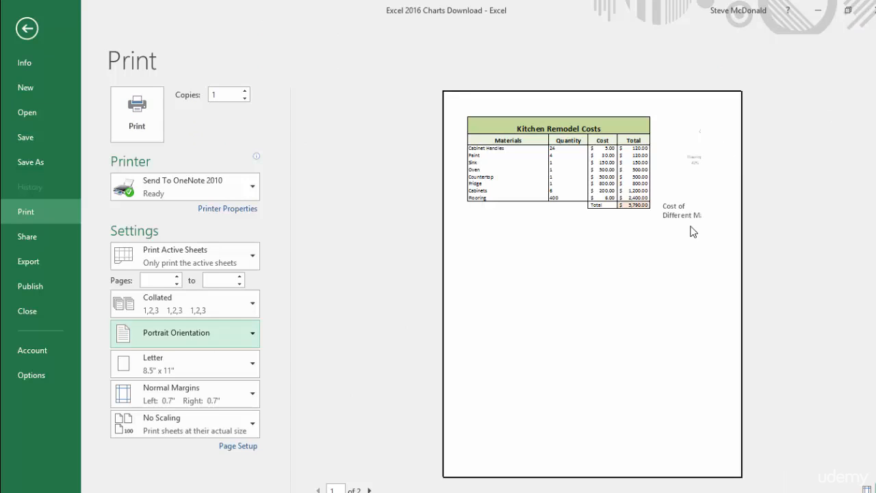
left_click(252, 335)
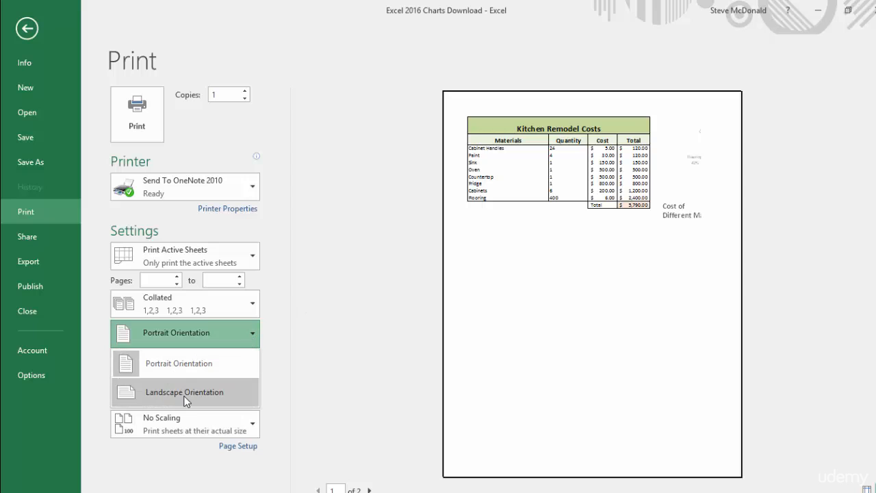
left_click(185, 393)
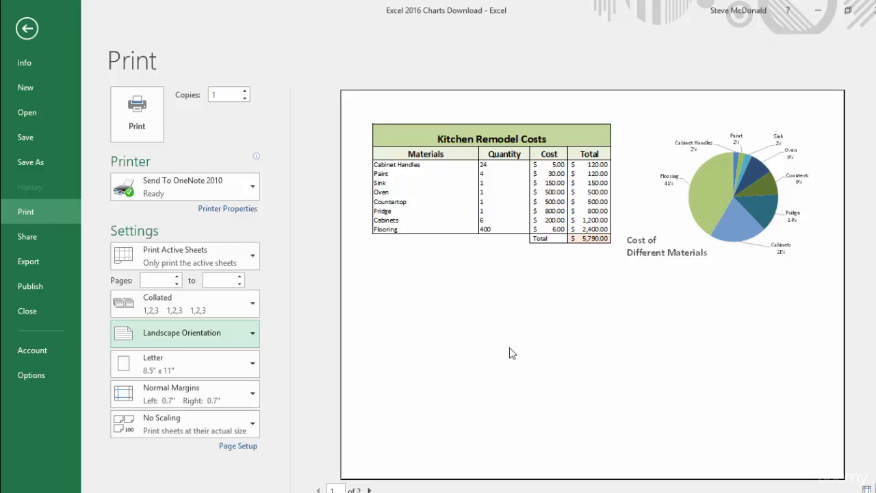
left_click(252, 397)
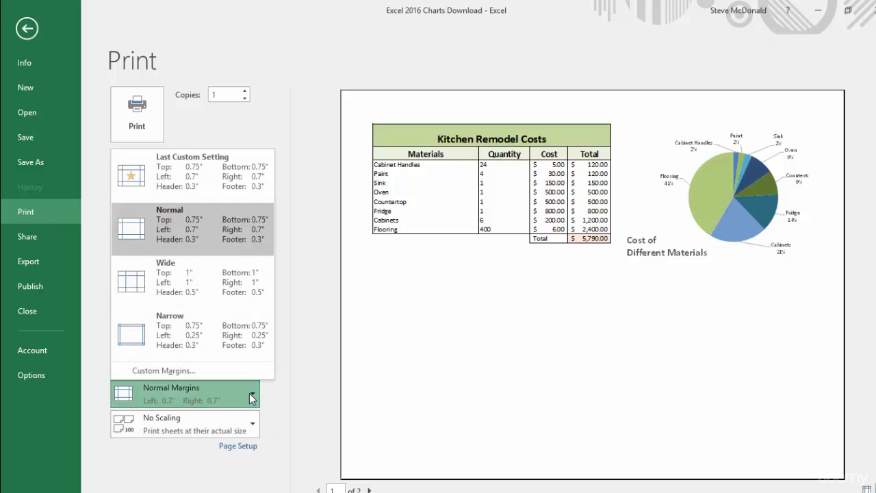
left_click(191, 336)
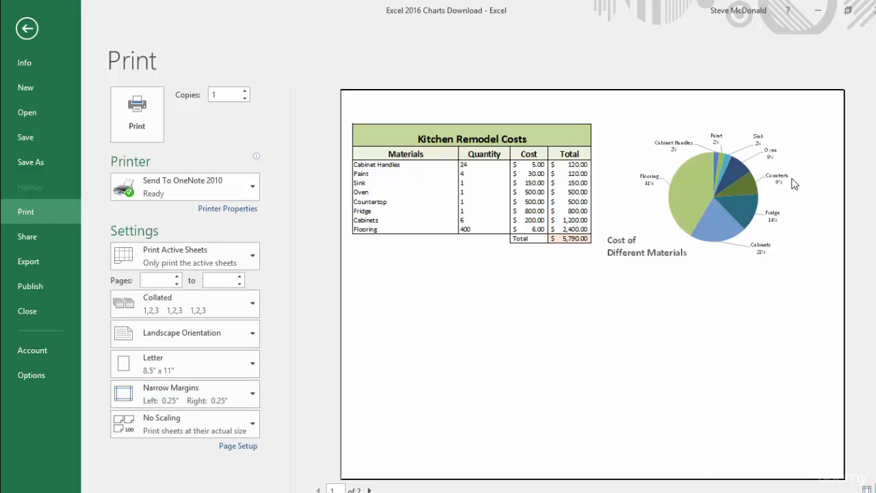
Try Fit Sheet on One Page, and set the custom scaling to 95% of normal size instead.
left_click(251, 425)
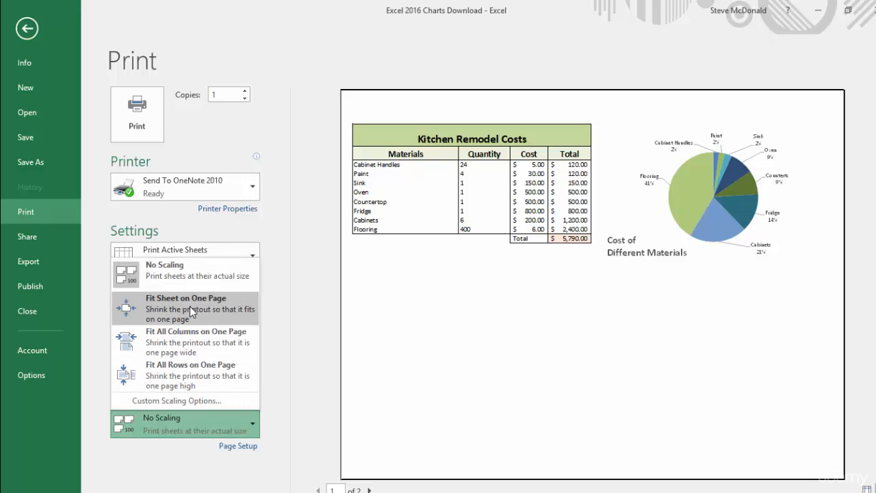
left_click(190, 310)
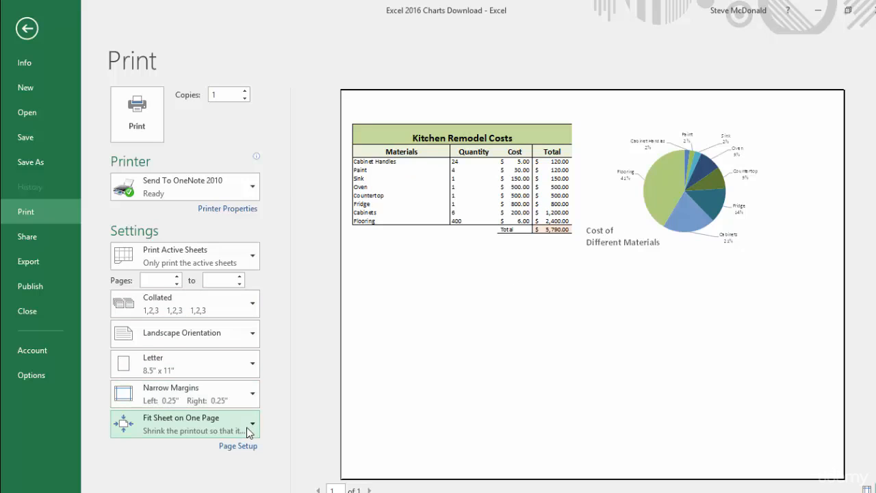
left_click(216, 418)
left_click(195, 403)
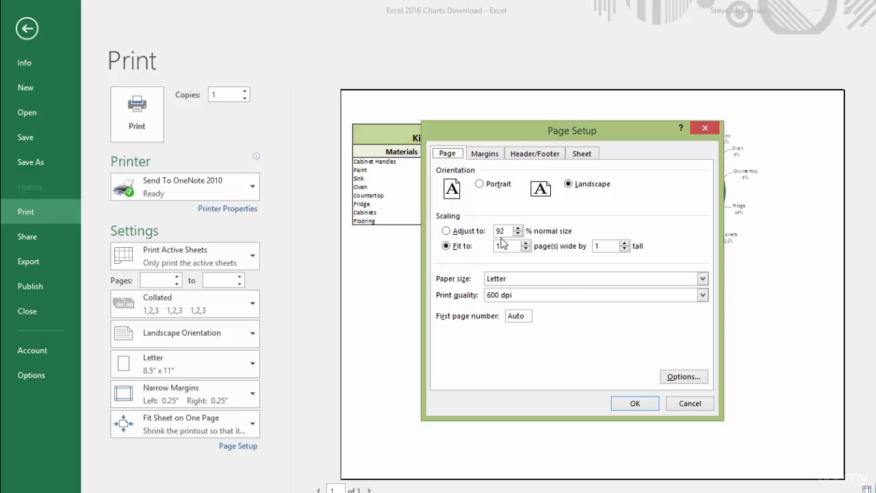
left_click(501, 233)
type("95")
left_click(633, 403)
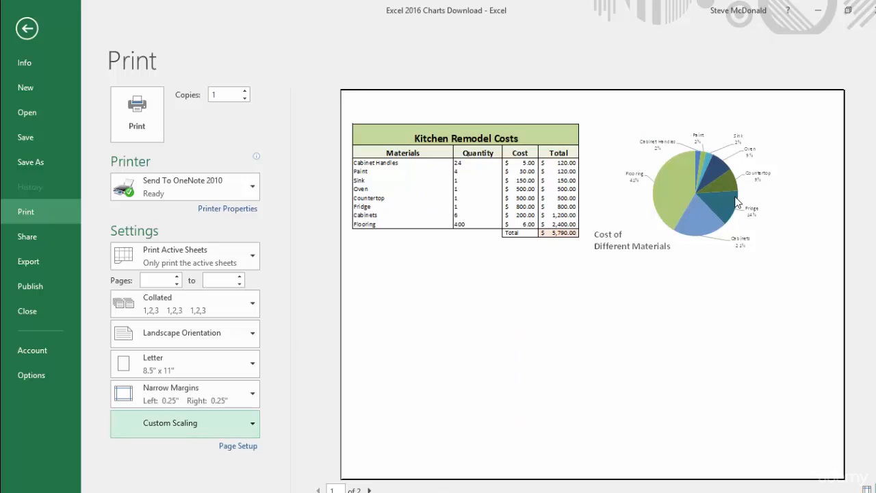
Center the table and pie chart horizontally on the page in the Page Setup margin options.
left_click(252, 426)
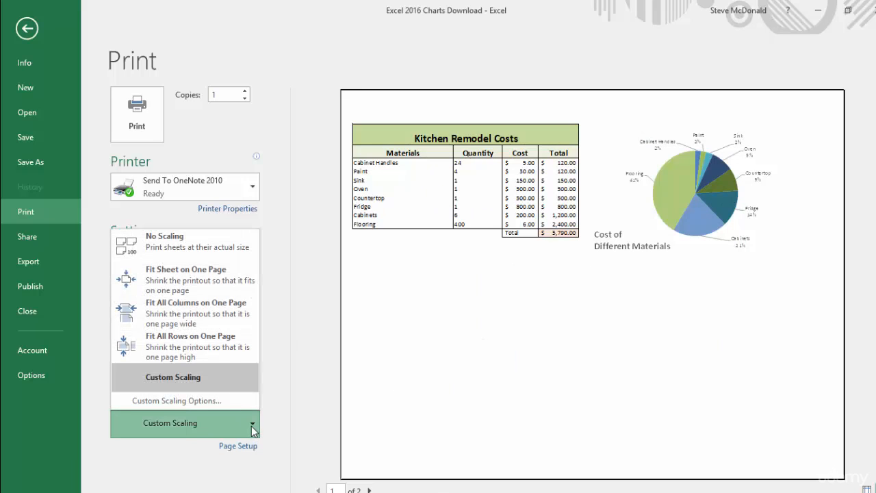
left_click(211, 405)
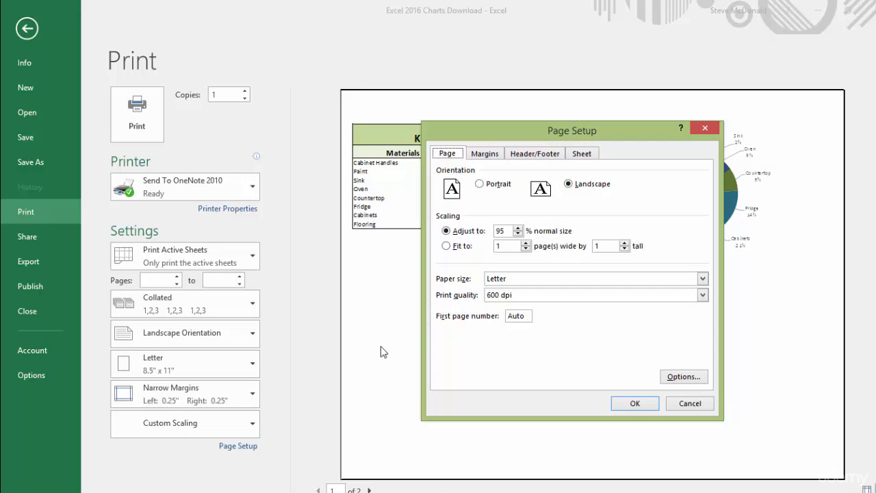
left_click(486, 153)
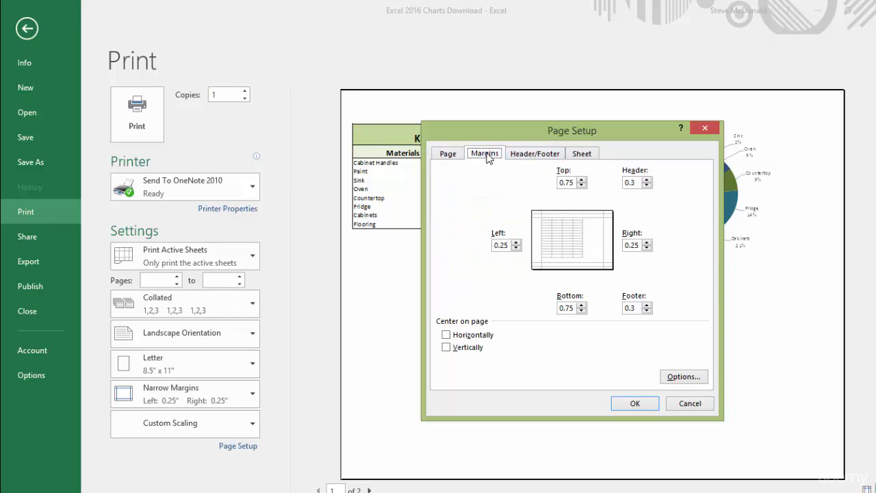
left_click(448, 336)
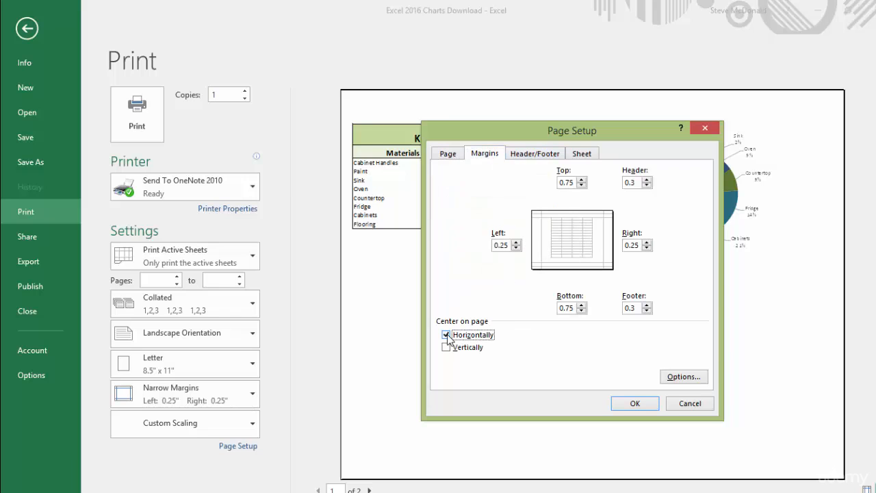
left_click(635, 403)
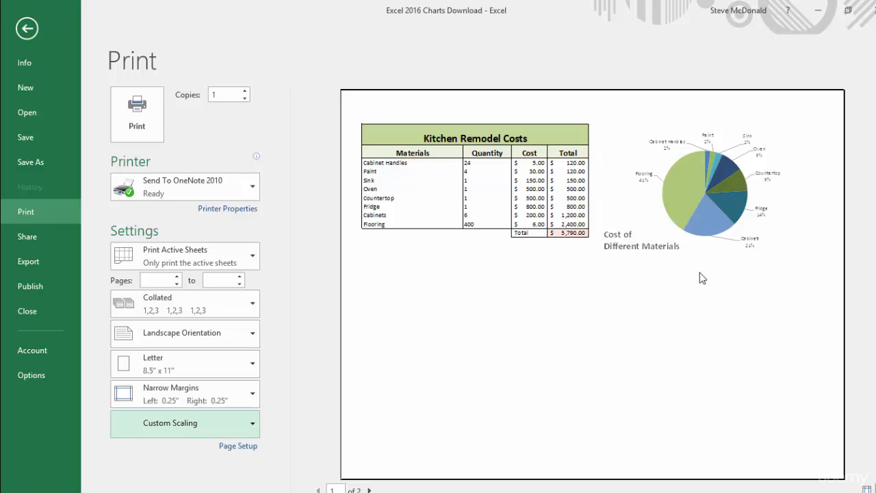
Set the custom right margin to 0 and the left margin to 0.5 inch.
left_click(254, 398)
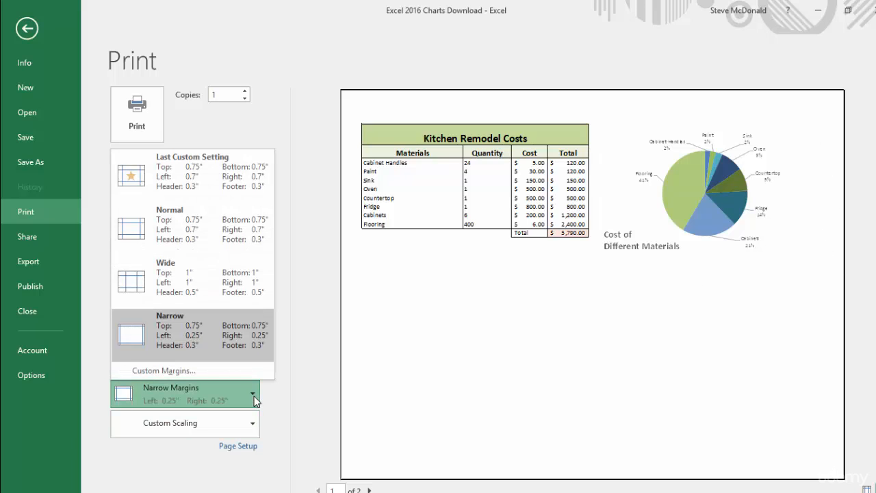
left_click(178, 374)
left_click(646, 248)
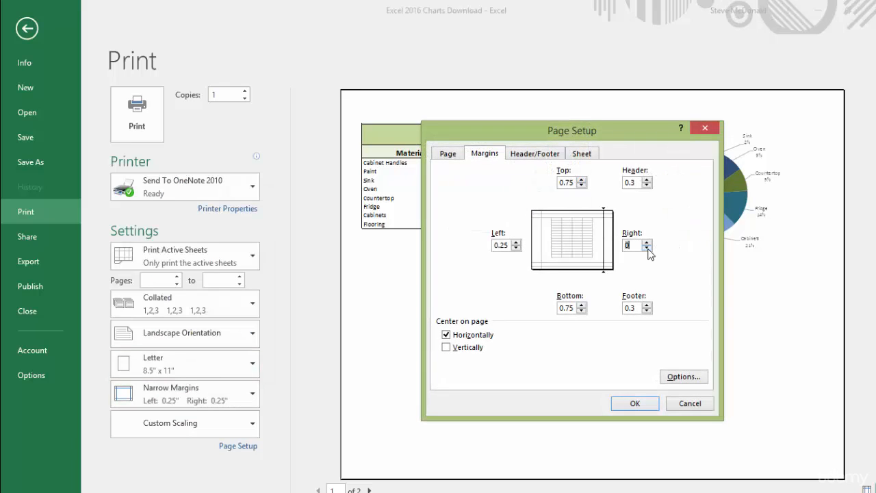
left_click(635, 403)
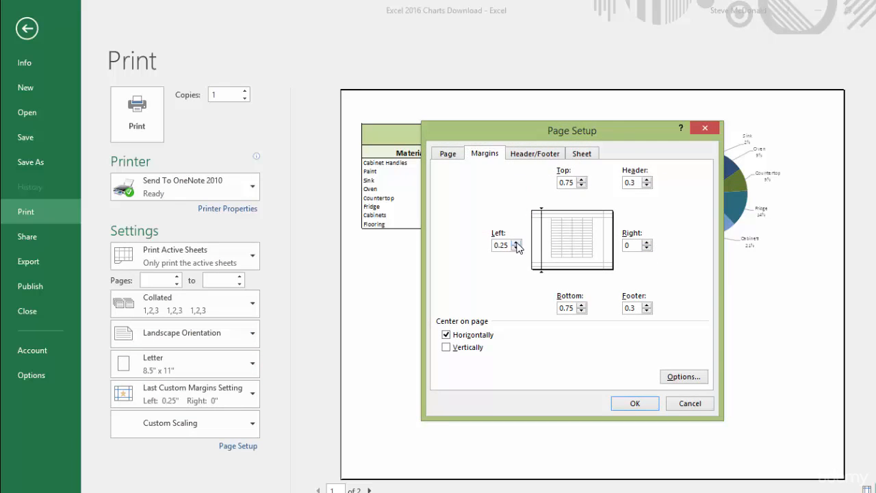
left_click(516, 242)
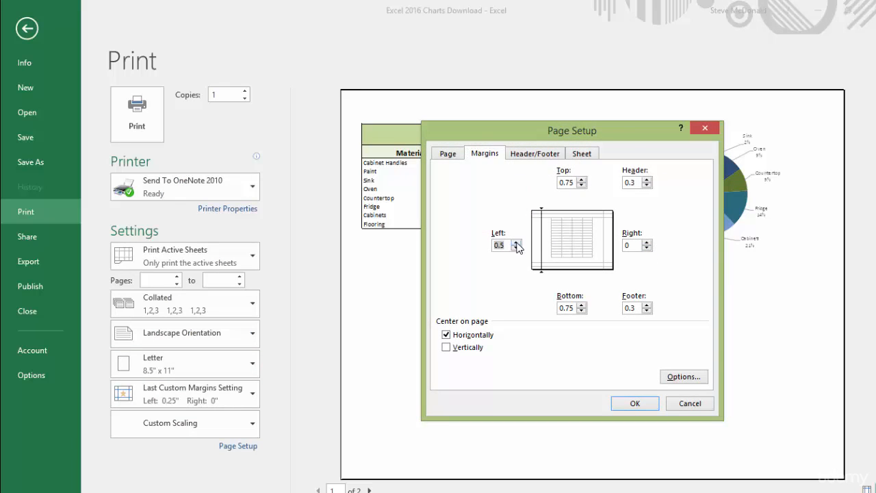
left_click(648, 406)
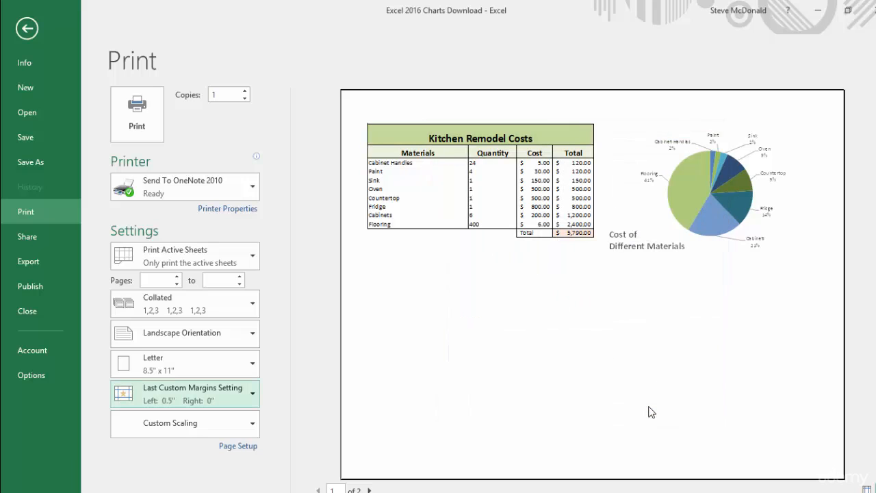
Increase the custom left margin to 0.75 inch for the Pie Chart sheet.
left_click(252, 394)
left_click(228, 371)
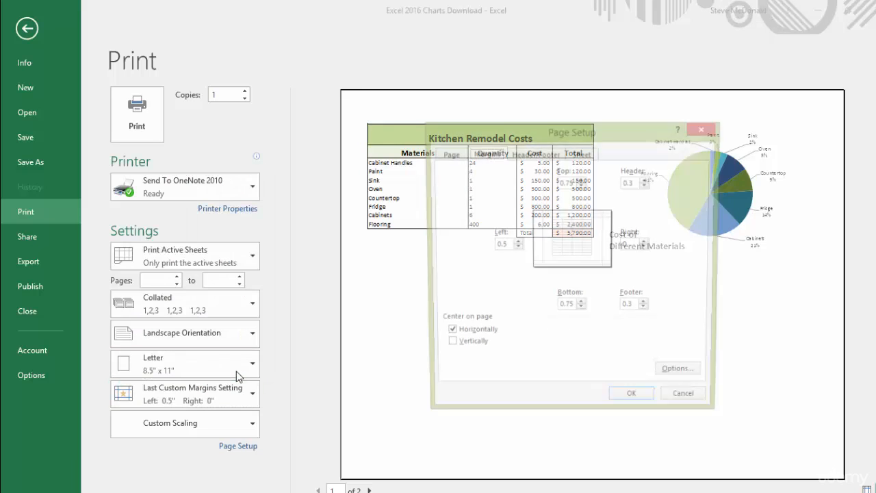
left_click(516, 243)
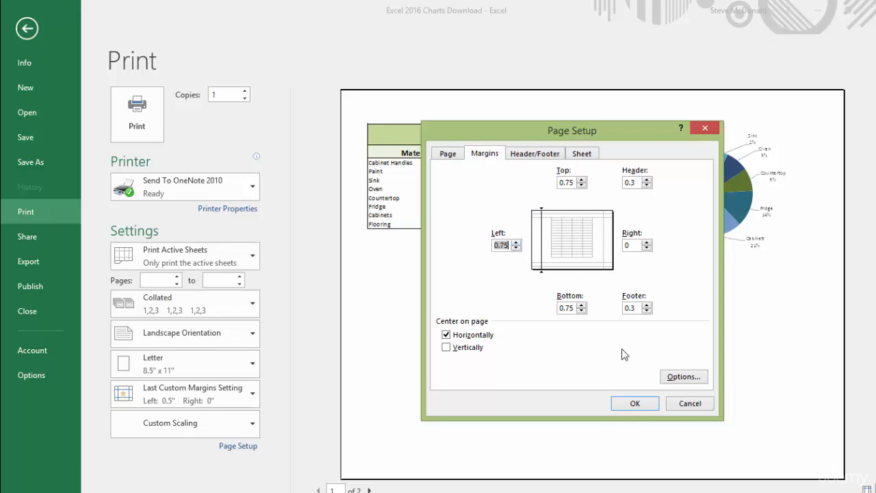
left_click(635, 403)
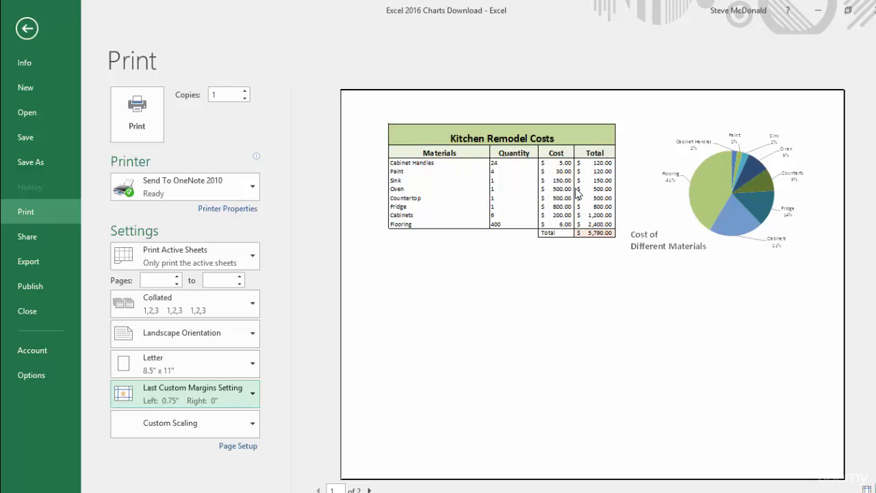
Reset the page margins to Normal and turn off horizontal centering in the Page Setup margin options.
left_click(254, 395)
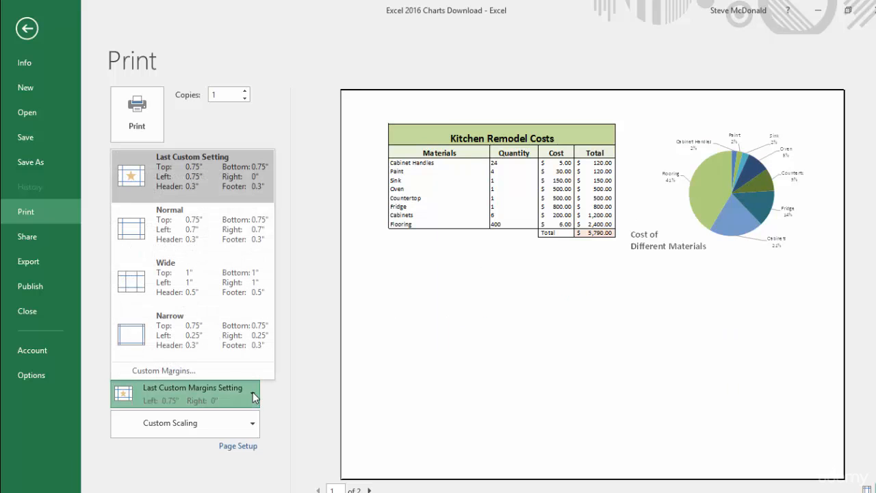
left_click(191, 225)
left_click(216, 422)
left_click(216, 404)
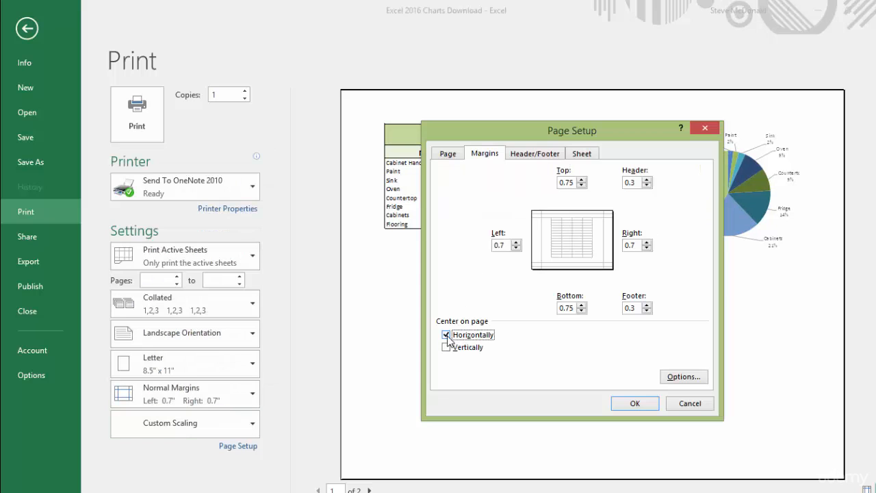
left_click(446, 335)
left_click(635, 403)
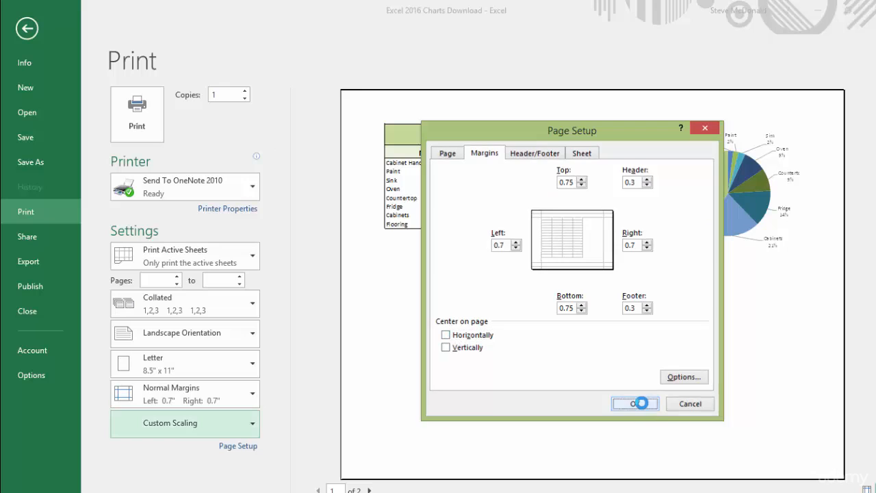
Set the print scaling to No Scaling so the sheet prints at its actual size.
left_click(252, 425)
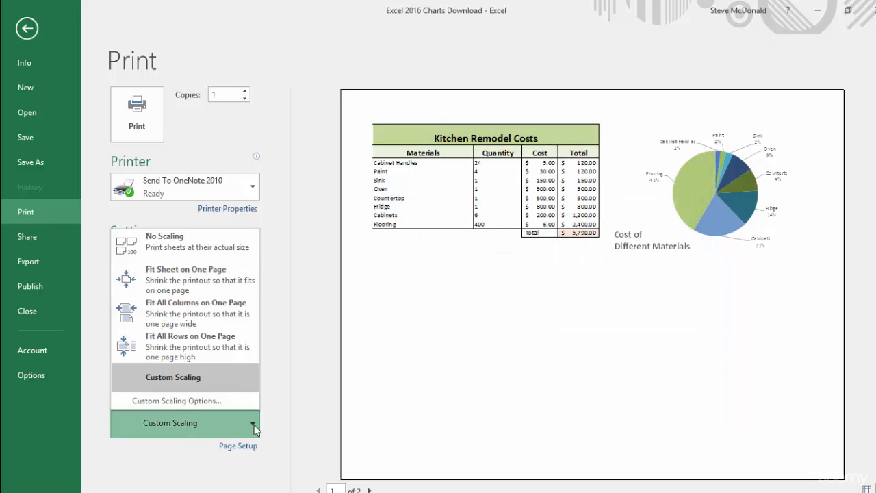
left_click(200, 250)
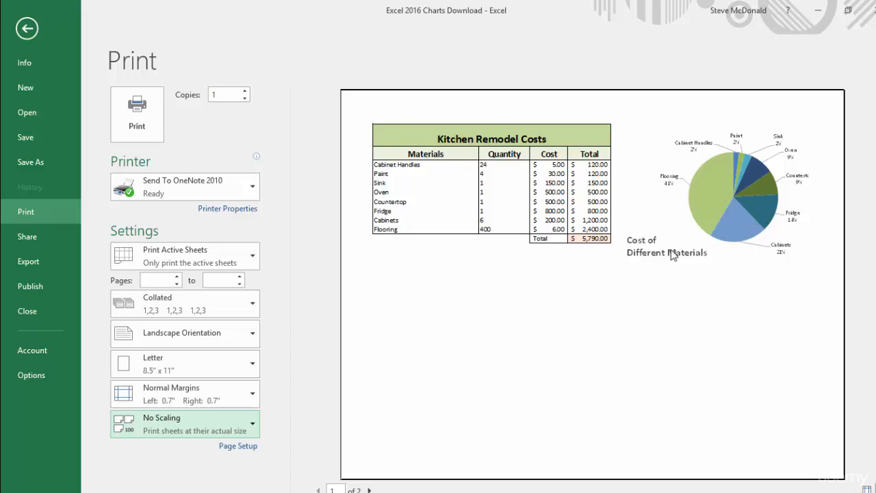
left_click(253, 425)
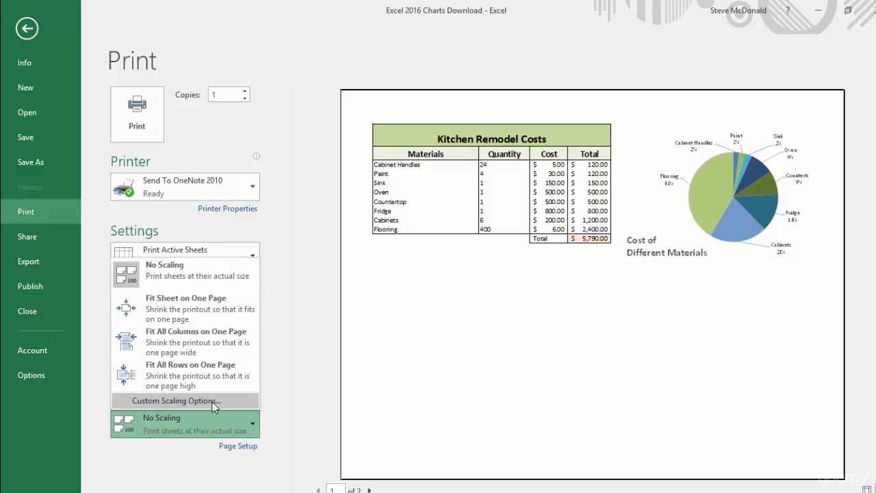
key("Escape")
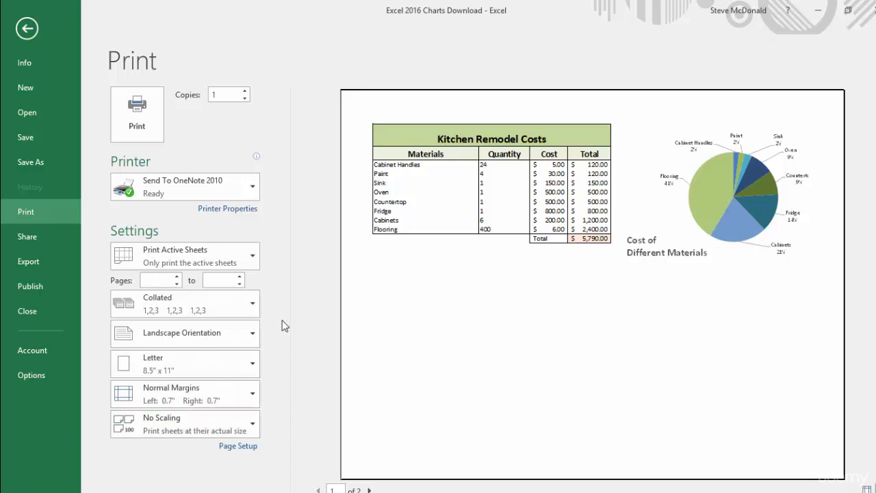
In Page Break Preview, extend the print area through column O and move the vertical page break between columns D and E.
left_click(27, 29)
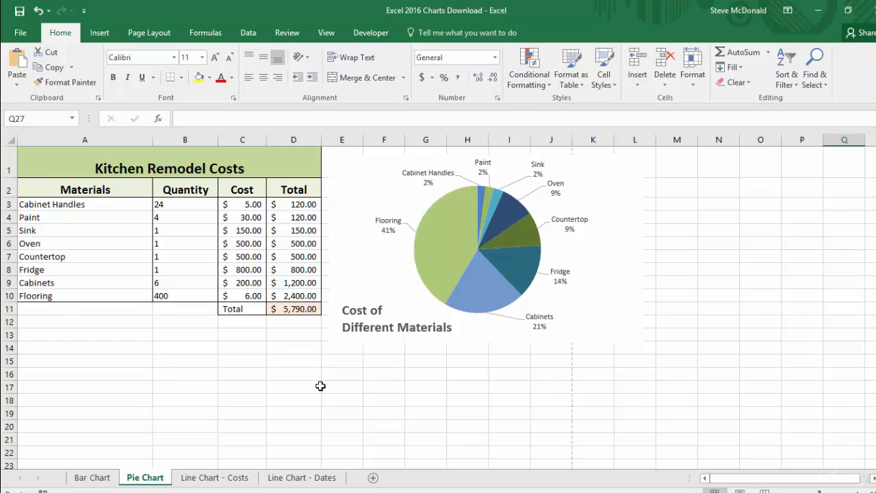
left_click(326, 36)
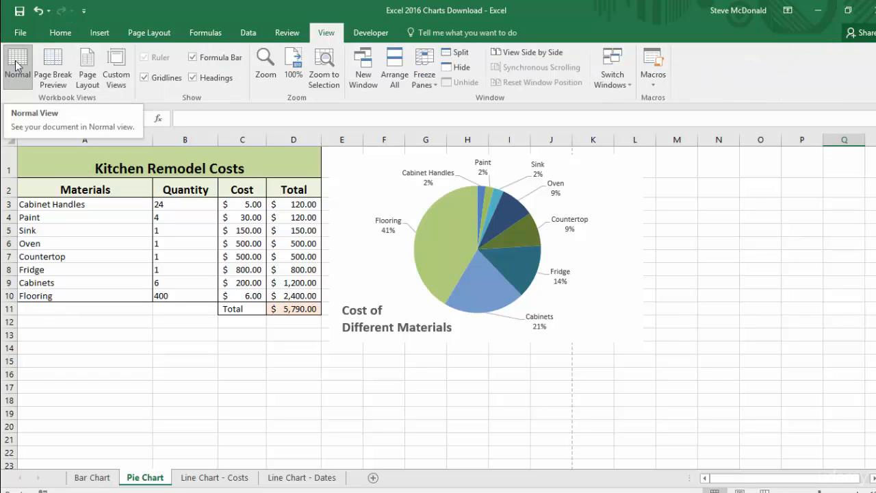
left_click(53, 65)
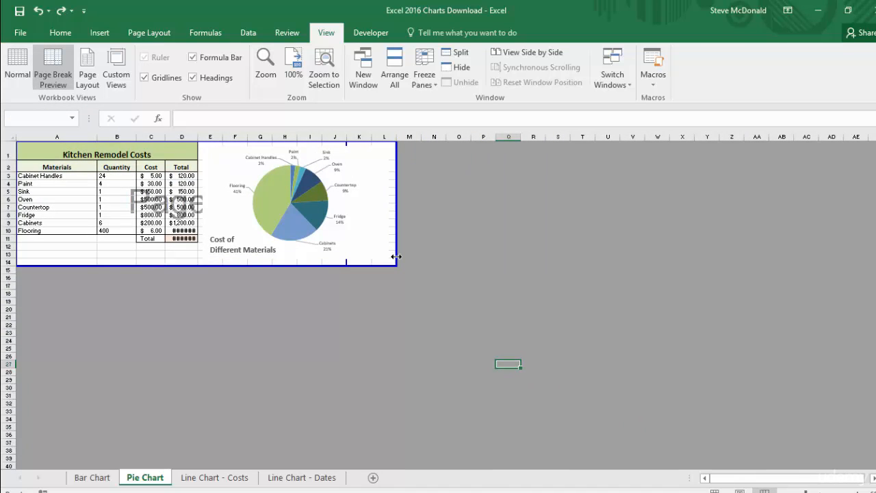
left_click_drag(395, 256, 472, 261)
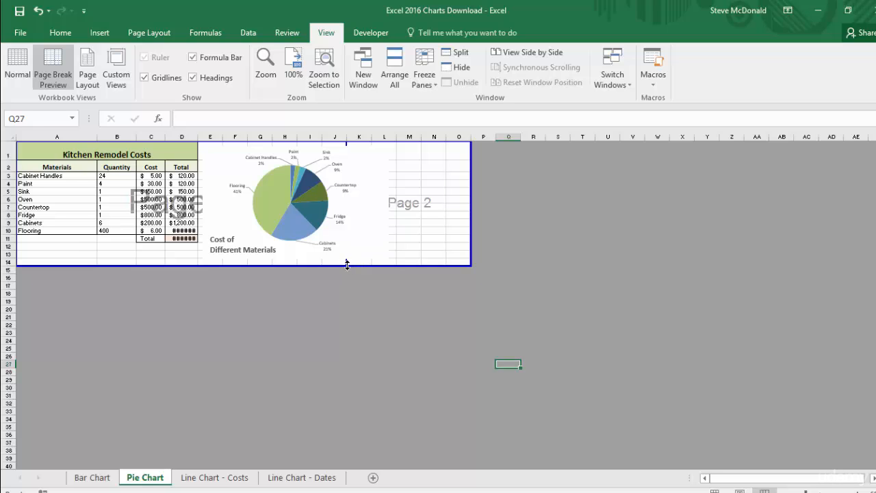
left_click_drag(346, 262, 201, 260)
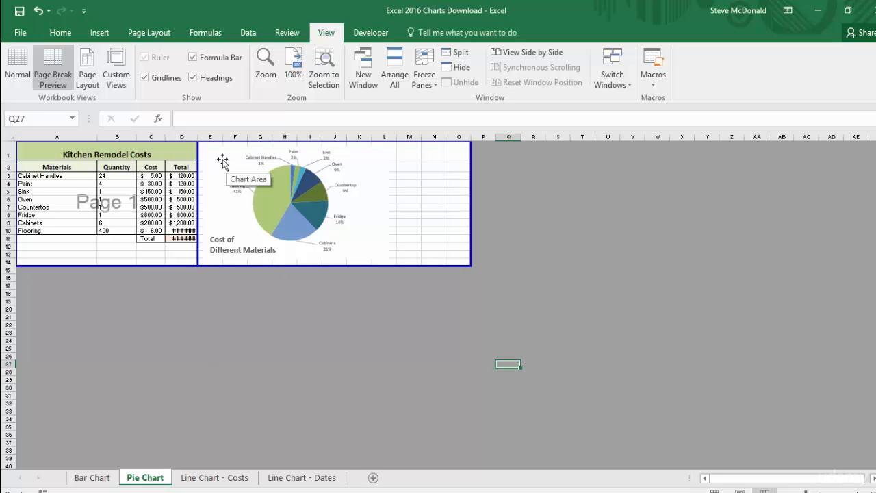
Try moving the pie chart away from the page break within page 2, undo the move, and deselect the chart.
left_click_drag(221, 162, 394, 255)
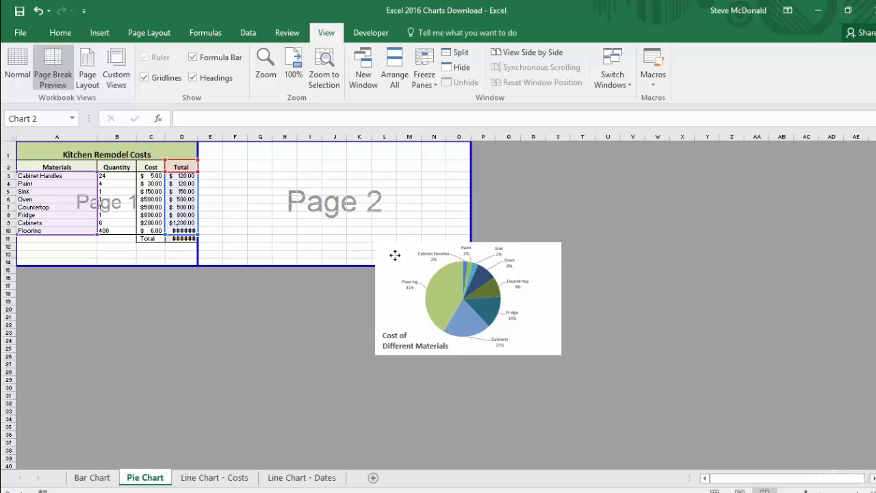
left_click_drag(395, 255, 323, 222)
left_click(38, 12)
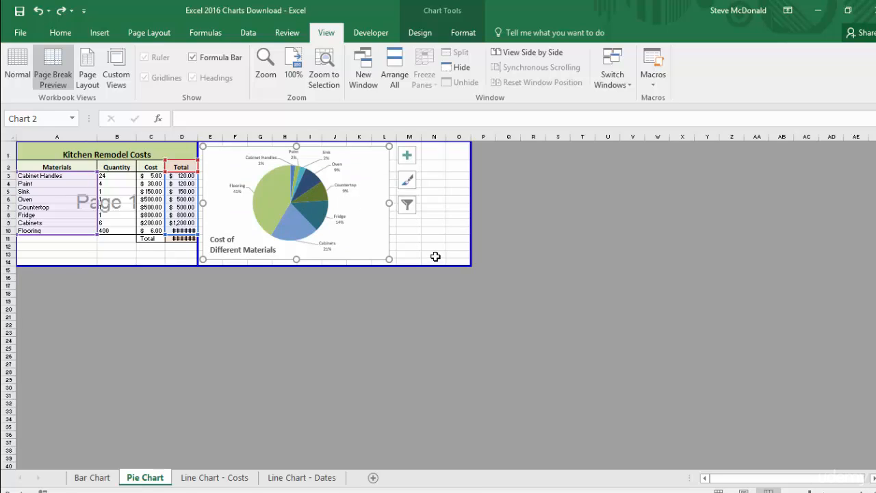
left_click(433, 255)
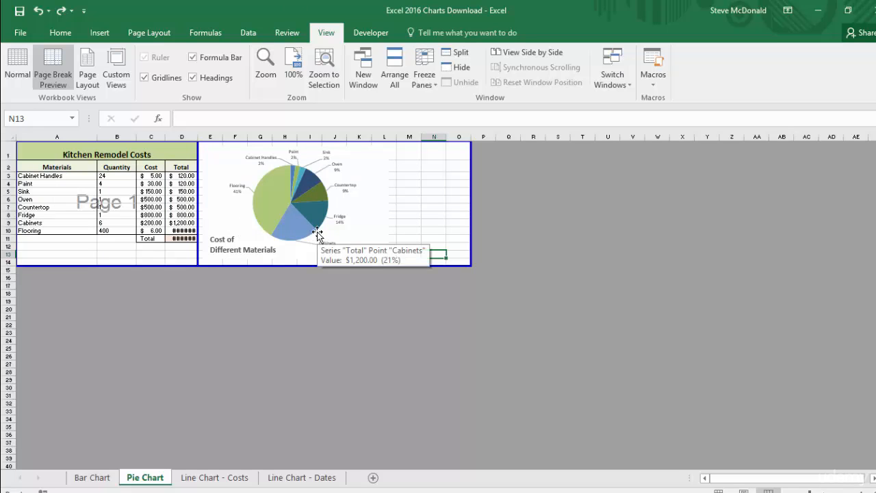
Check the table page and the pie chart page in the print preview.
left_click(19, 31)
left_click(25, 208)
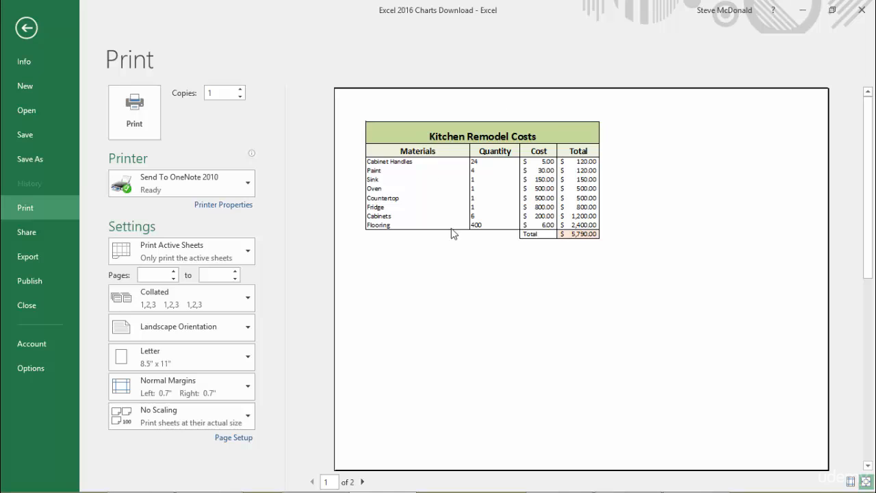
left_click(363, 481)
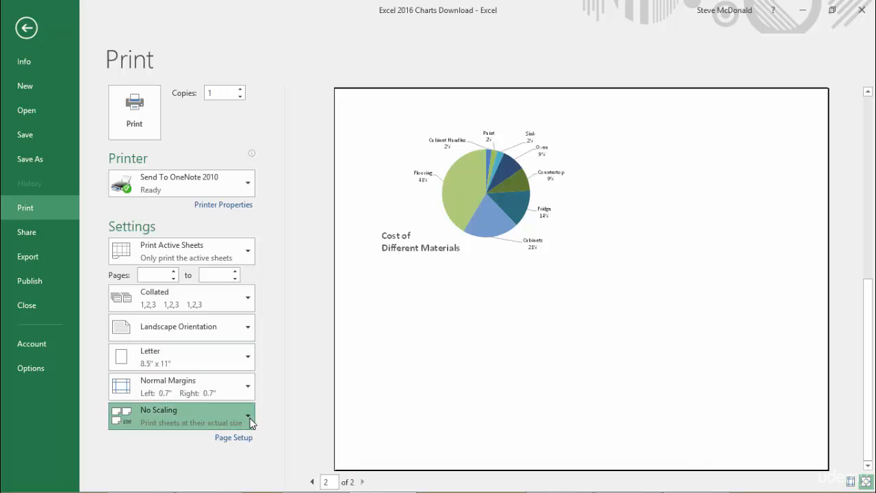
Set the custom scaling to 160% of normal size and return the preview to the table page.
left_click(247, 416)
left_click(202, 396)
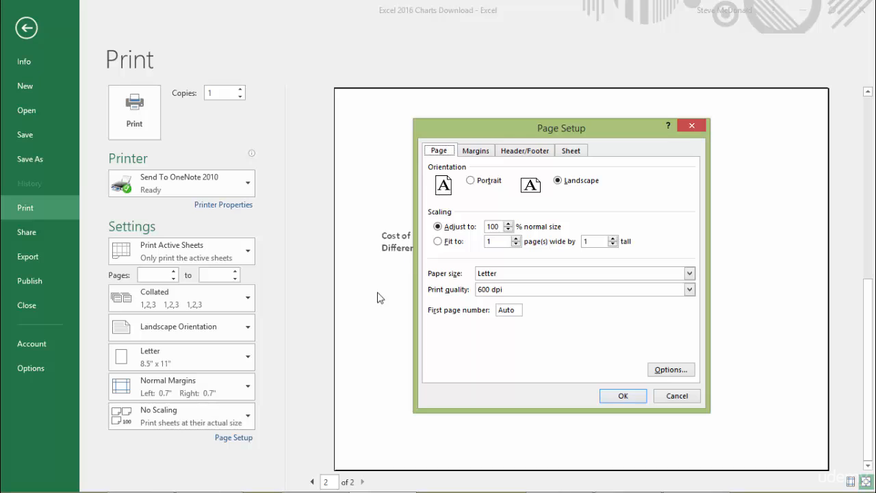
left_click(508, 223)
left_click(509, 224)
left_click(622, 396)
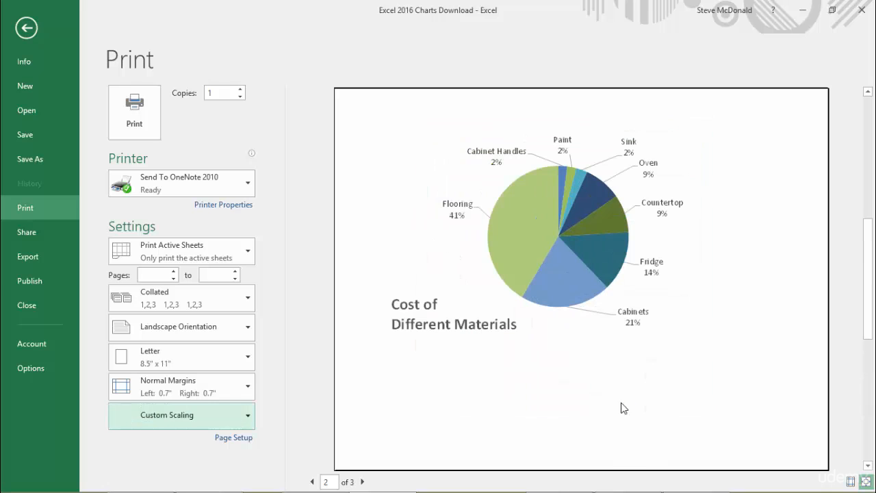
left_click(312, 482)
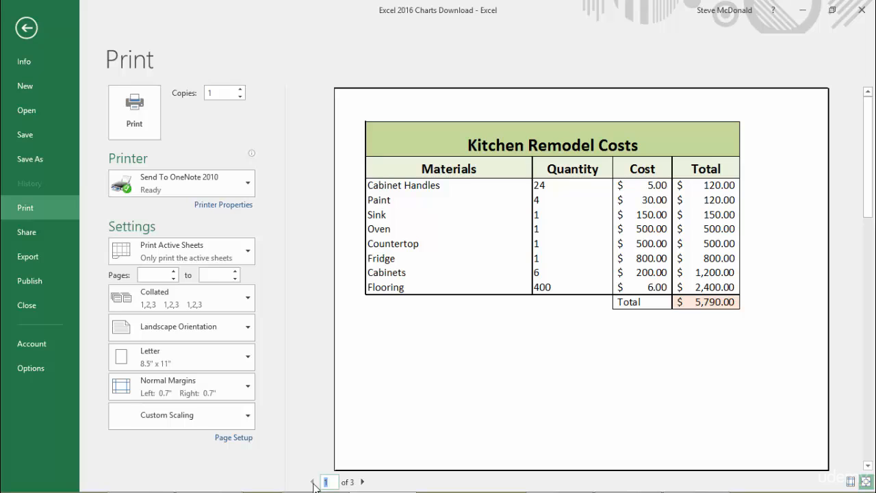
Center the printout horizontally and vertically on the page, and preview the pie chart page.
left_click(249, 418)
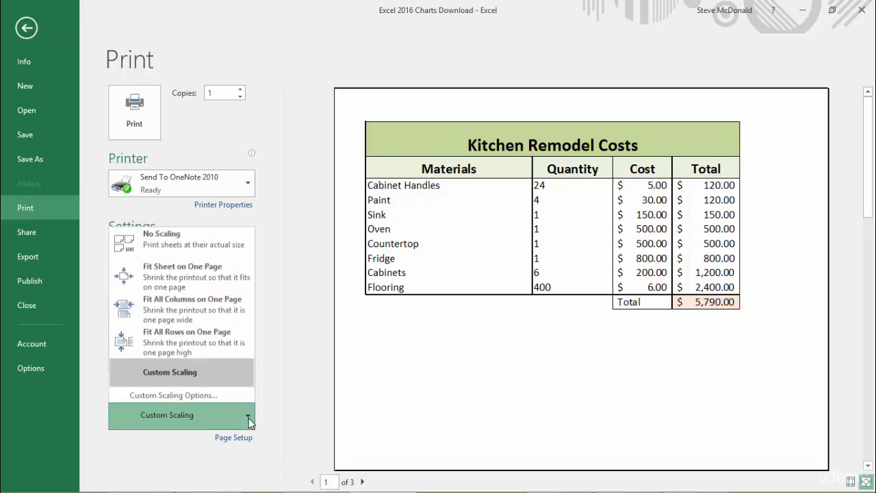
left_click(218, 396)
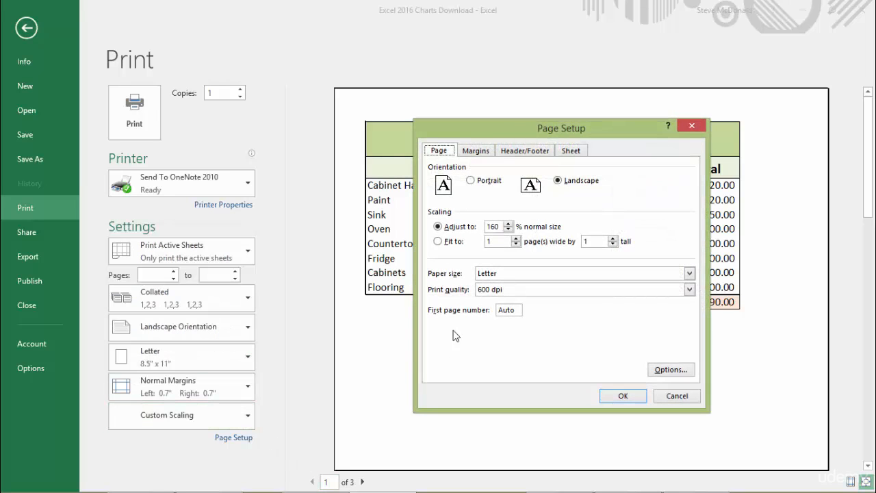
left_click(481, 152)
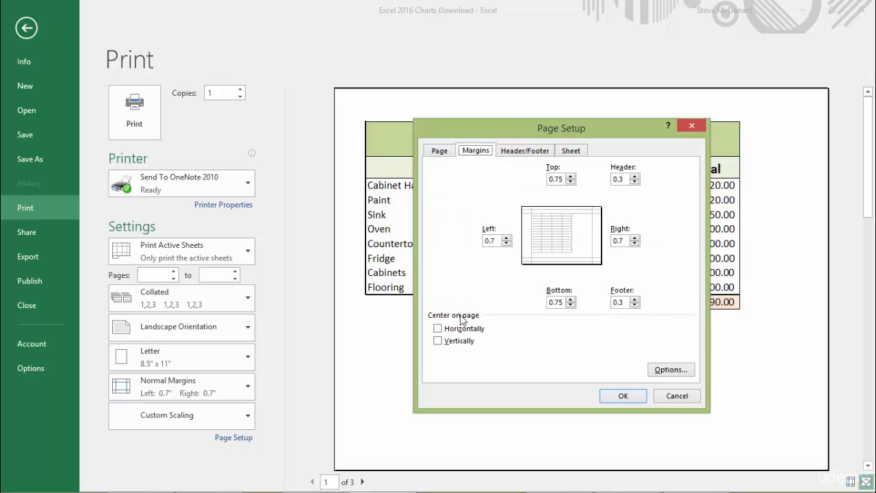
left_click(438, 330)
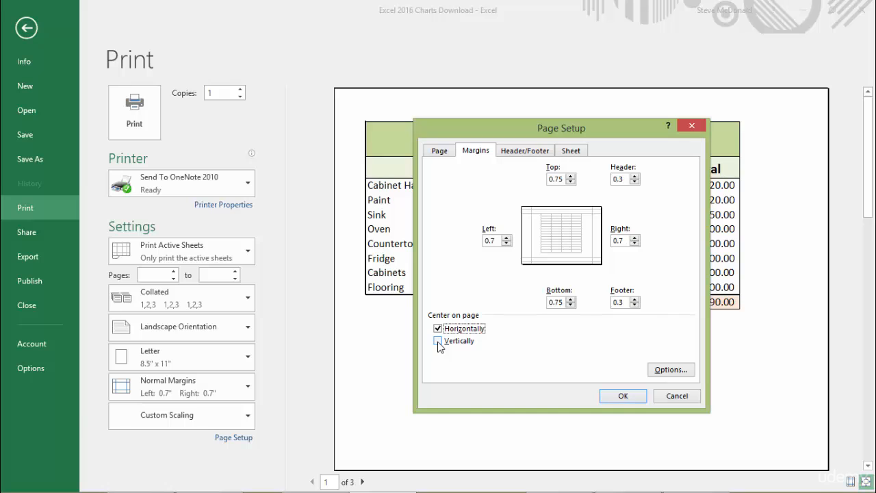
left_click(438, 341)
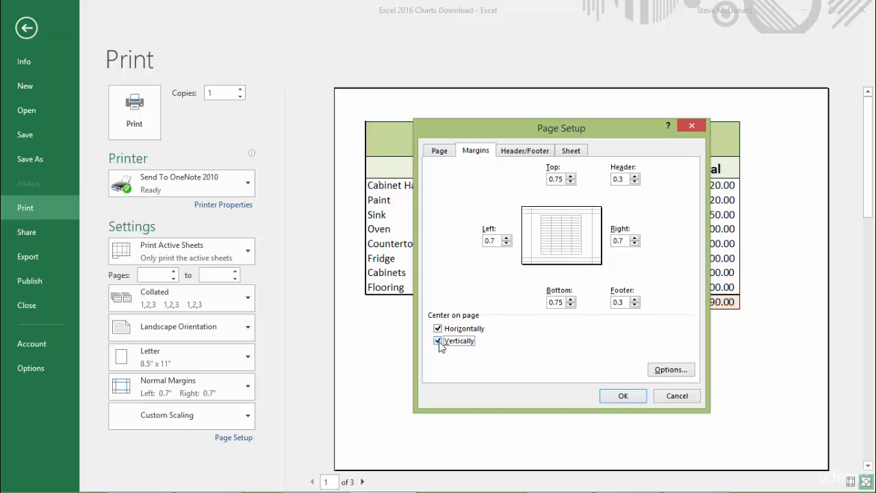
left_click(632, 400)
left_click(362, 481)
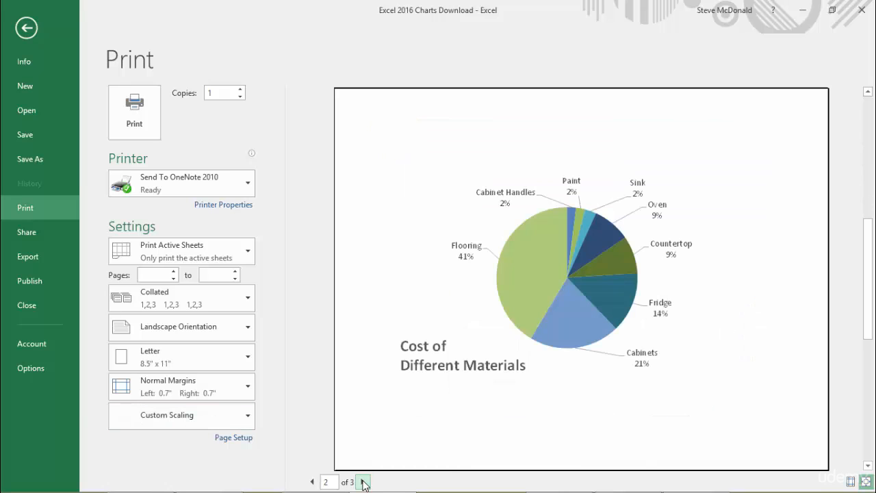